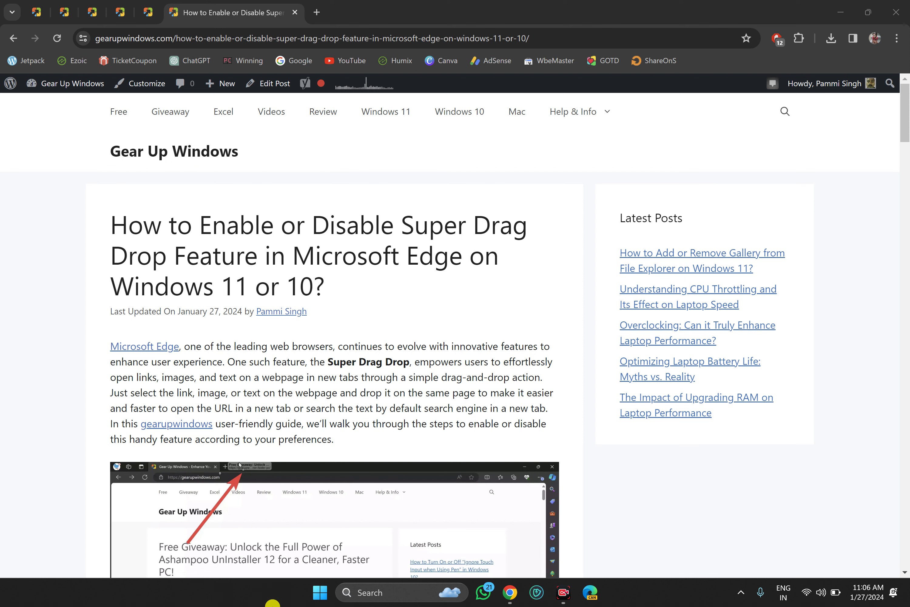
Launch Registry Editor and maximize its window.
{"action": "left_click", "coordinate": [319, 593]}
{"action": "type", "text": "regis"}
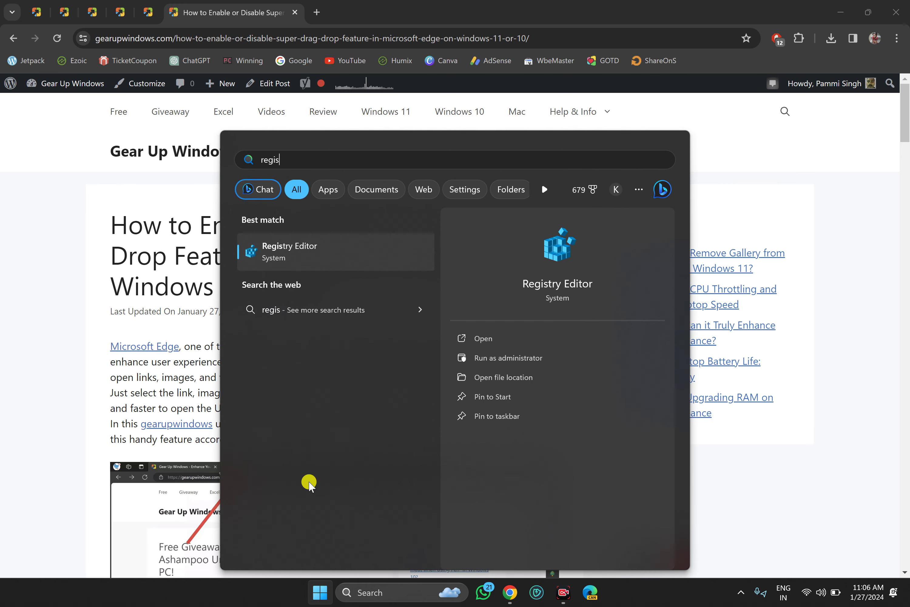
{"action": "left_click", "coordinate": [292, 251]}
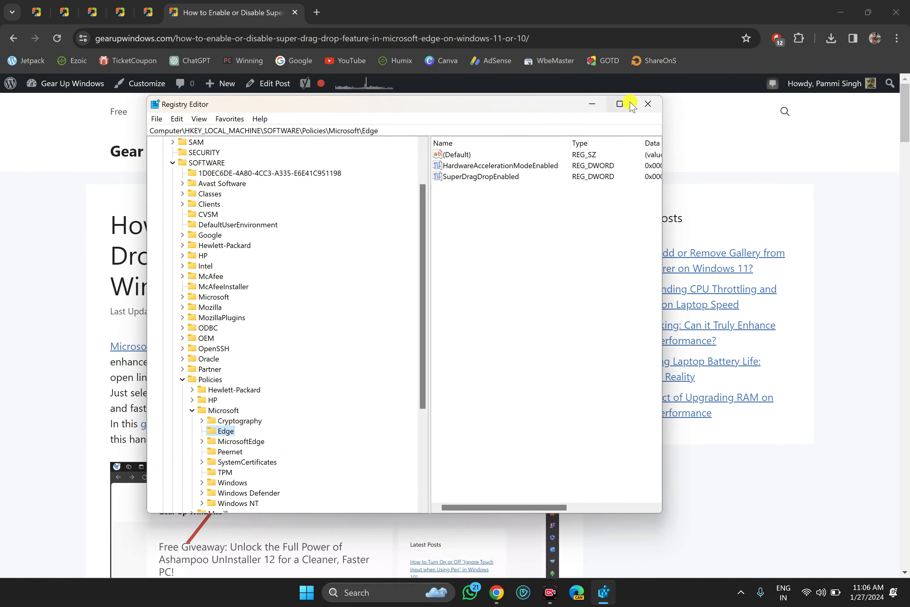
{"action": "left_click", "coordinate": [620, 104]}
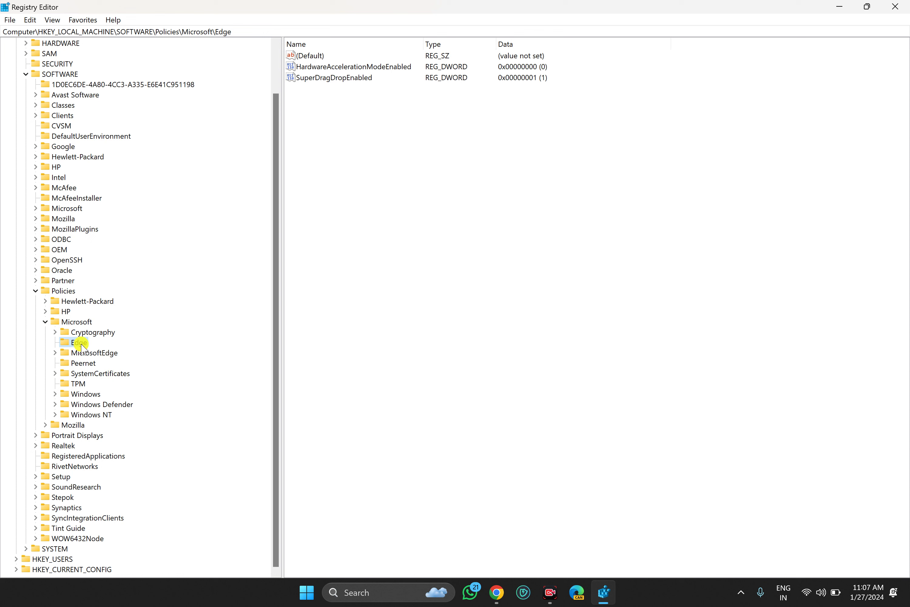
{"action": "left_click", "coordinate": [311, 78]}
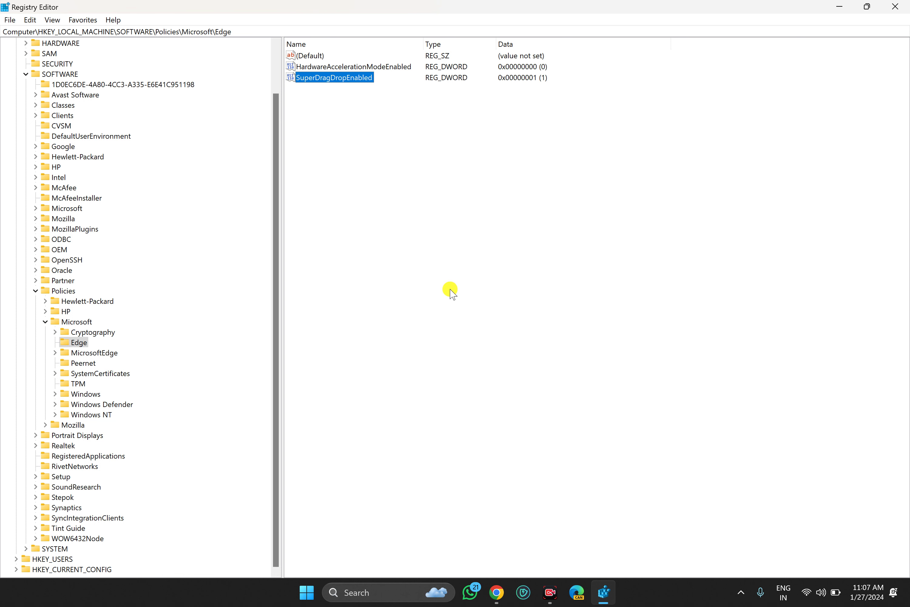
{"action": "left_click", "coordinate": [76, 343]}
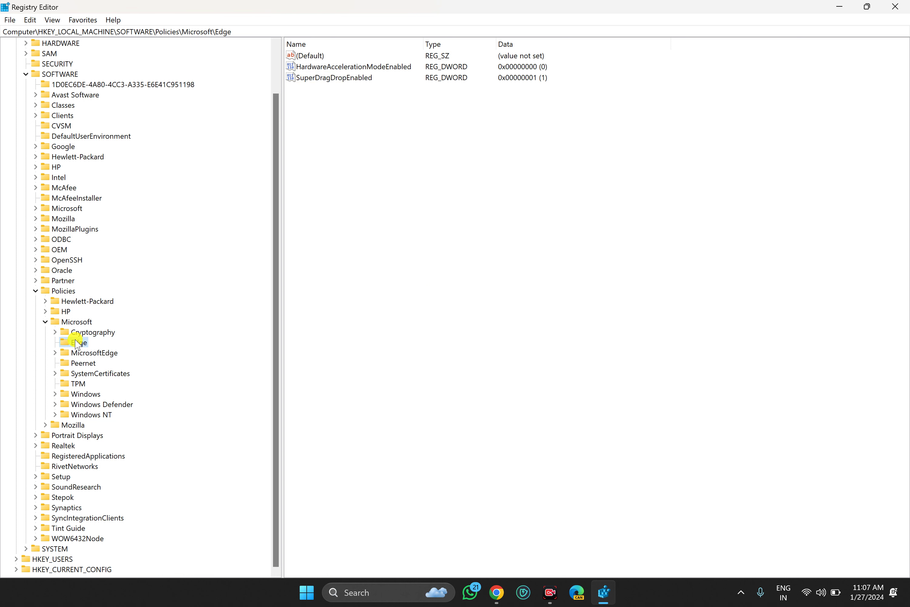
{"action": "right_click", "coordinate": [435, 195]}
{"action": "mouse_move", "coordinate": [461, 205]}
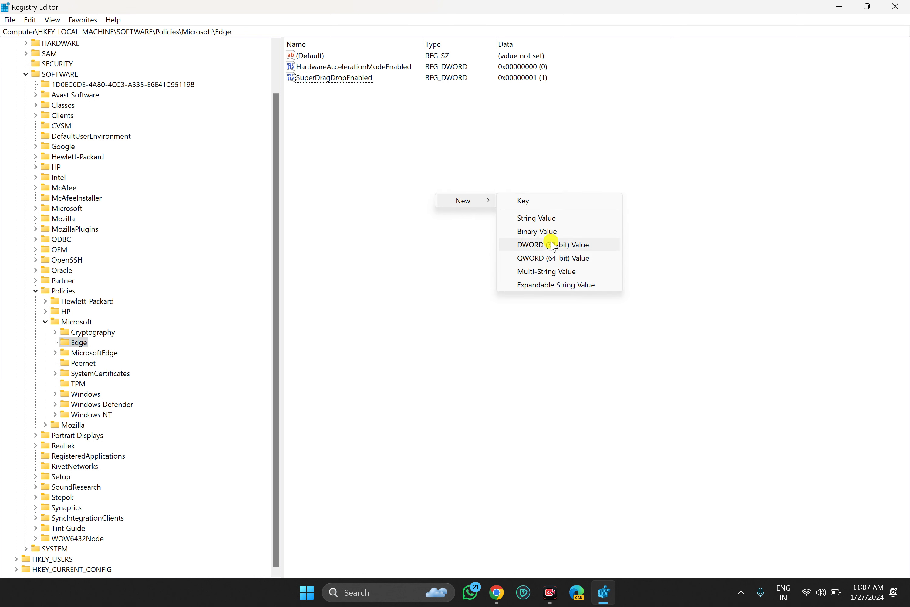
{"action": "left_click", "coordinate": [346, 159]}
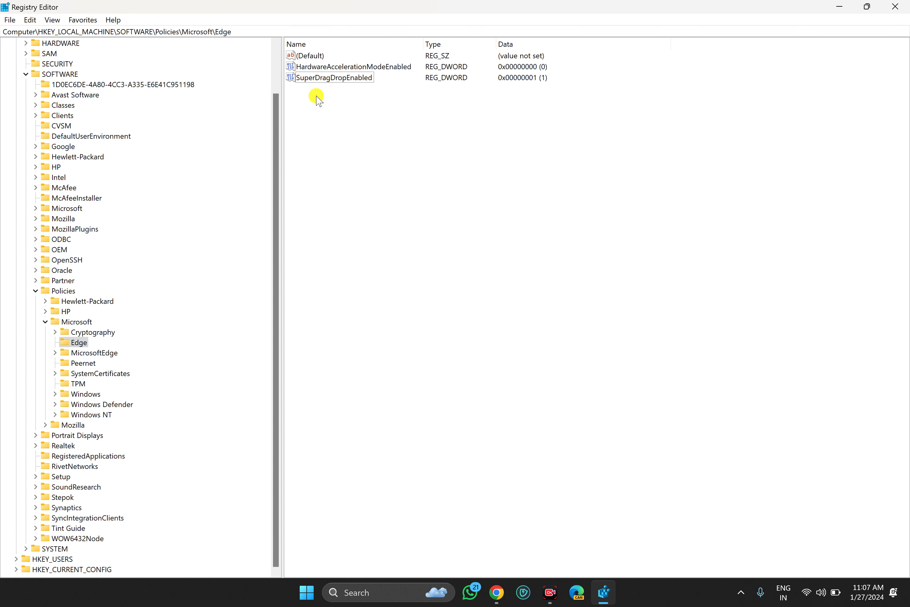
Confirm 1 as the value data of SuperDragDropEnabled in the Edge policies key and close Registry Editor.
{"action": "left_click", "coordinate": [322, 78]}
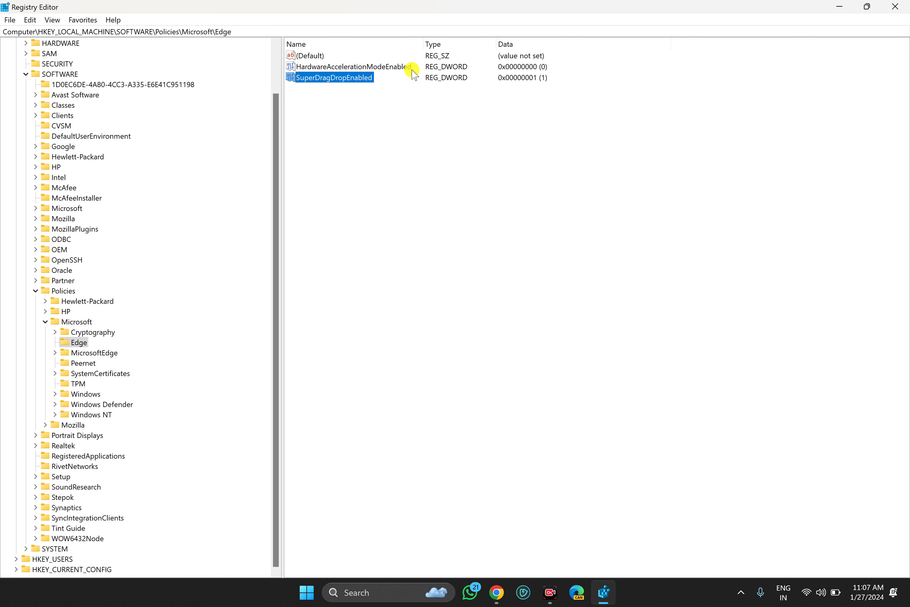
{"action": "double_click", "coordinate": [364, 80]}
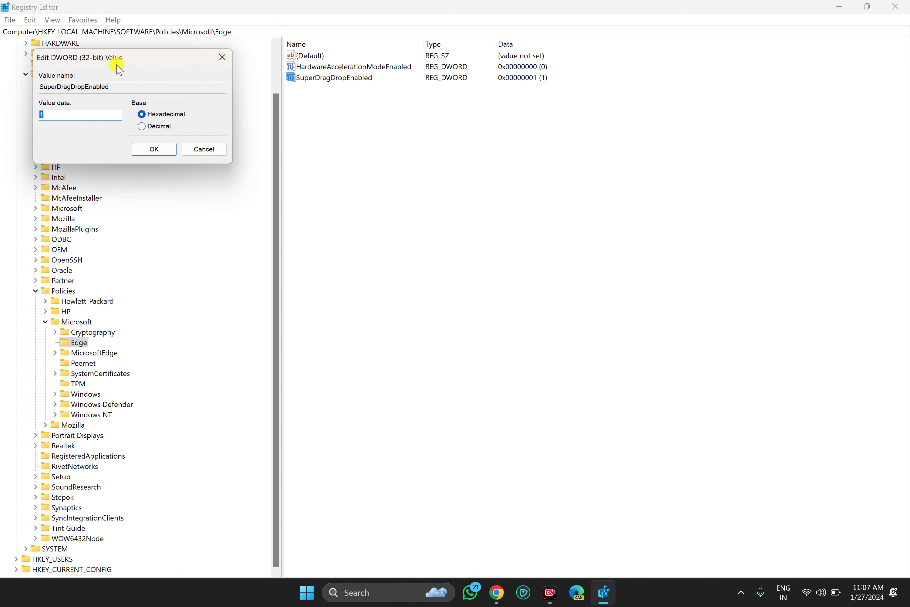
{"action": "left_click_drag", "start_coordinate": [118, 57], "coordinate": [558, 162]}
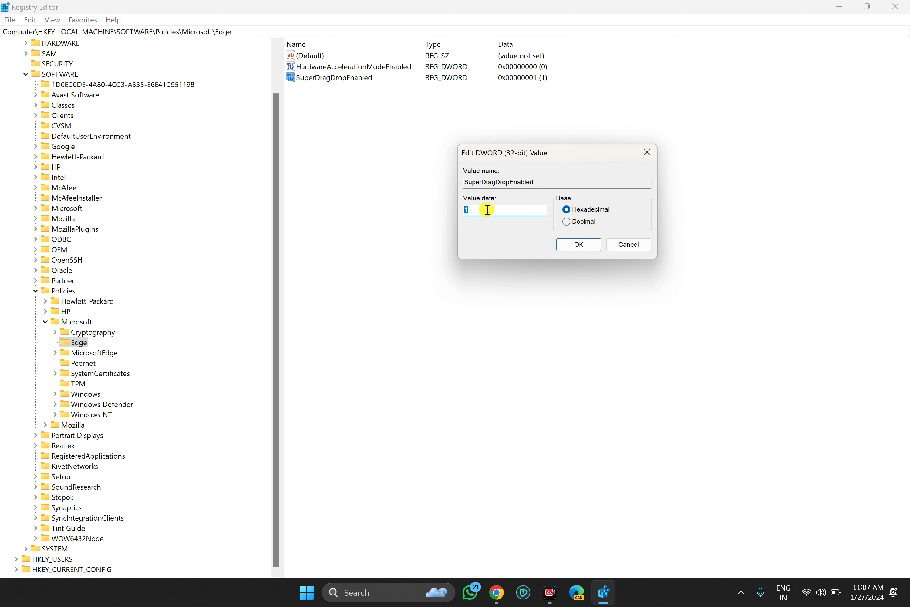
{"action": "left_click", "coordinate": [577, 246]}
{"action": "left_click", "coordinate": [895, 7]}
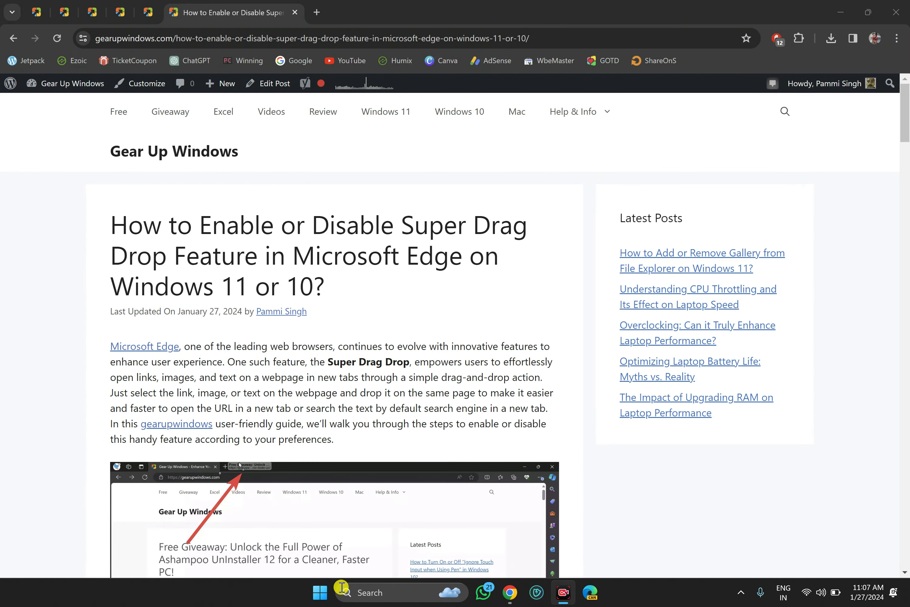
Launch Microsoft Edge and go to the edge://flags page.
{"action": "left_click", "coordinate": [332, 592]}
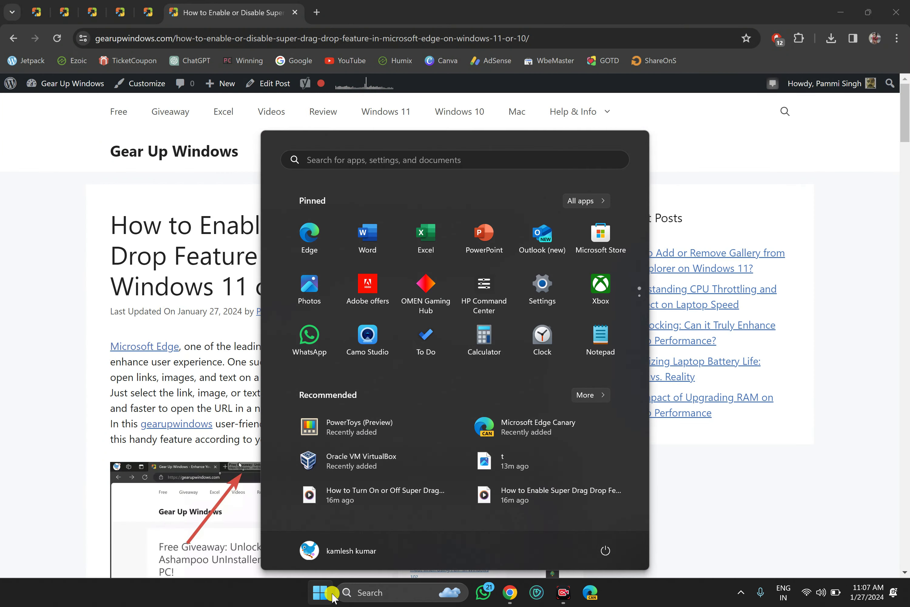
{"action": "type", "text": "edge"}
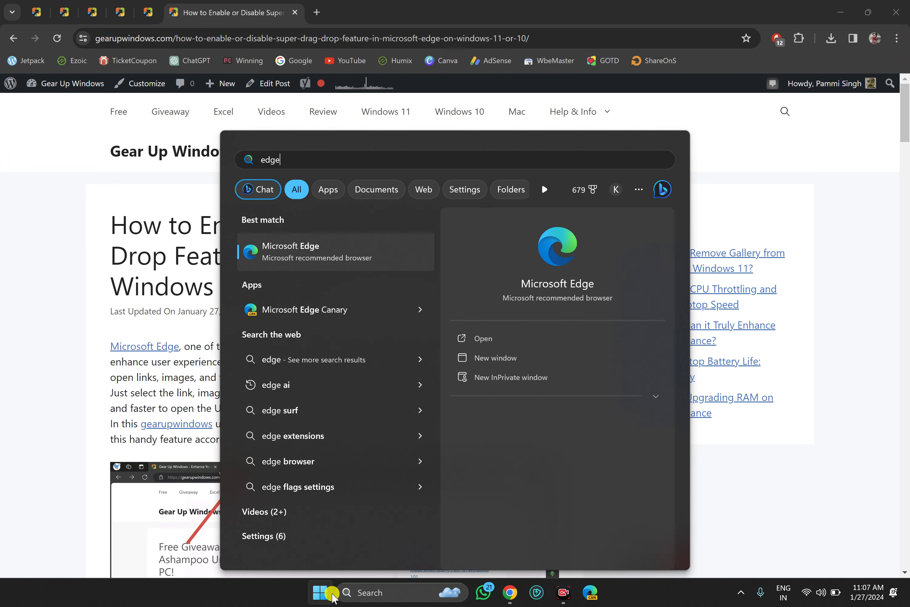
{"action": "left_click", "coordinate": [323, 251]}
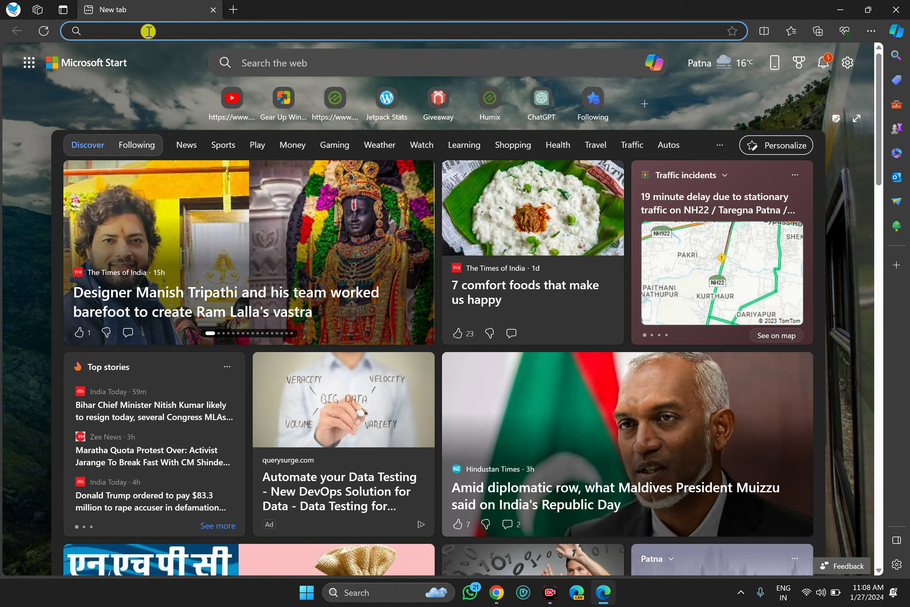
{"action": "type", "text": "ed"}
{"action": "key", "text": "Right"}
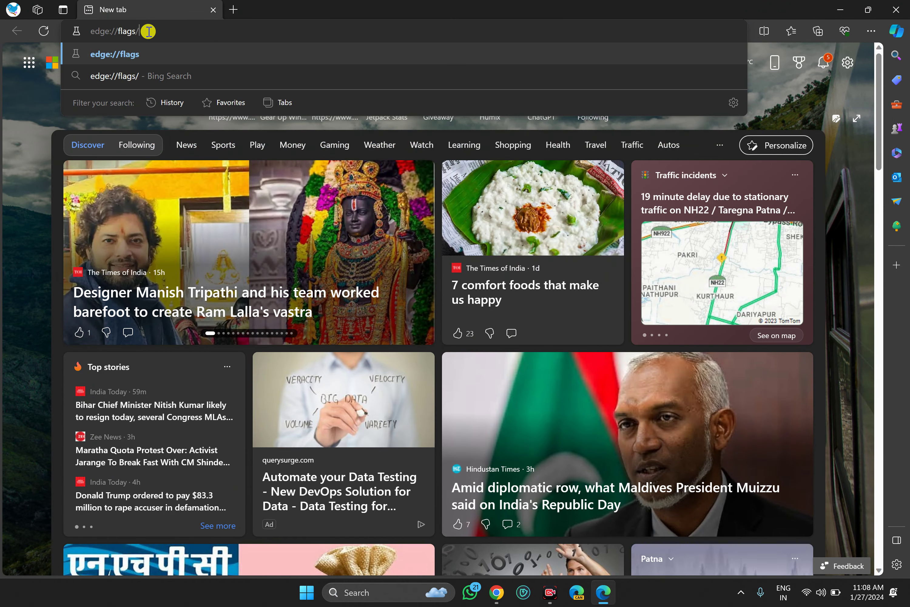
{"action": "left_click_drag", "start_coordinate": [192, 28], "coordinate": [72, 29]}
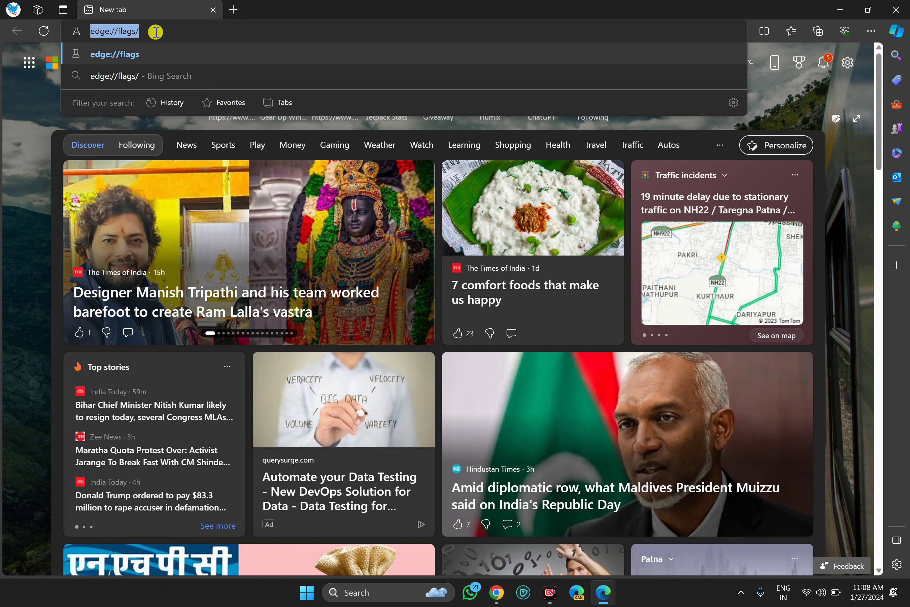
{"action": "key", "text": "Return"}
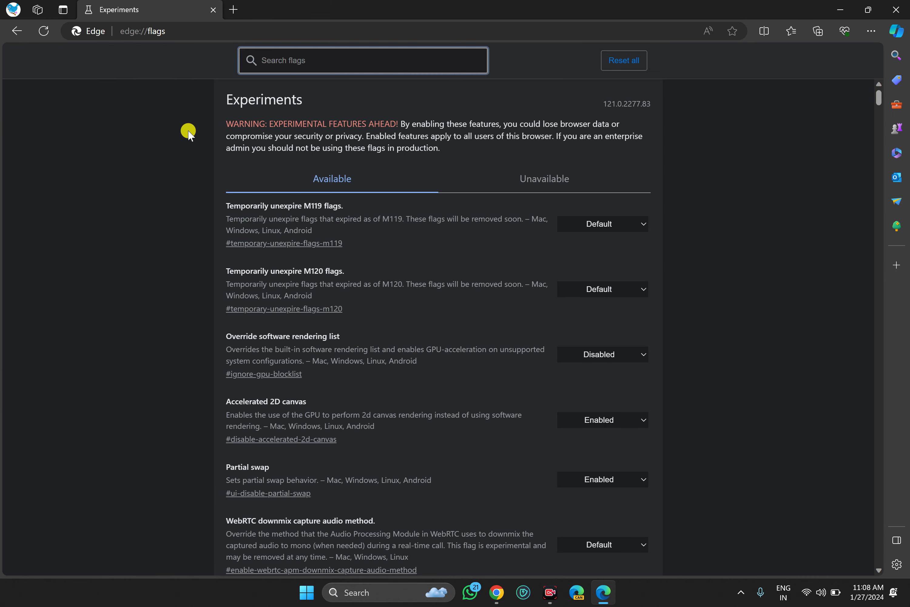
Find the Microsoft Edge Super Drag Drop flag by searching for "drag drop", set it to Enabled and restart the browser.
{"action": "type", "text": "dra"}
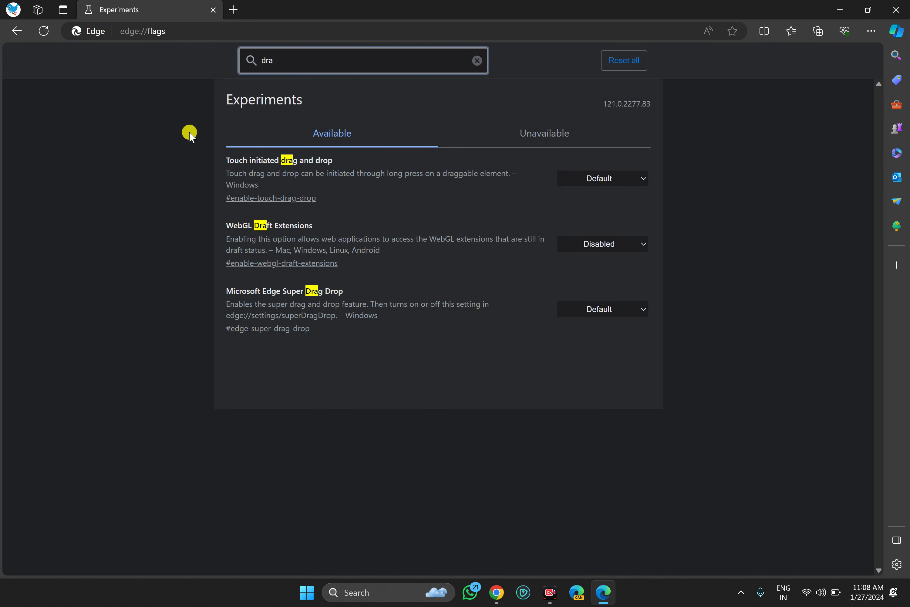
{"action": "type", "text": "g "}
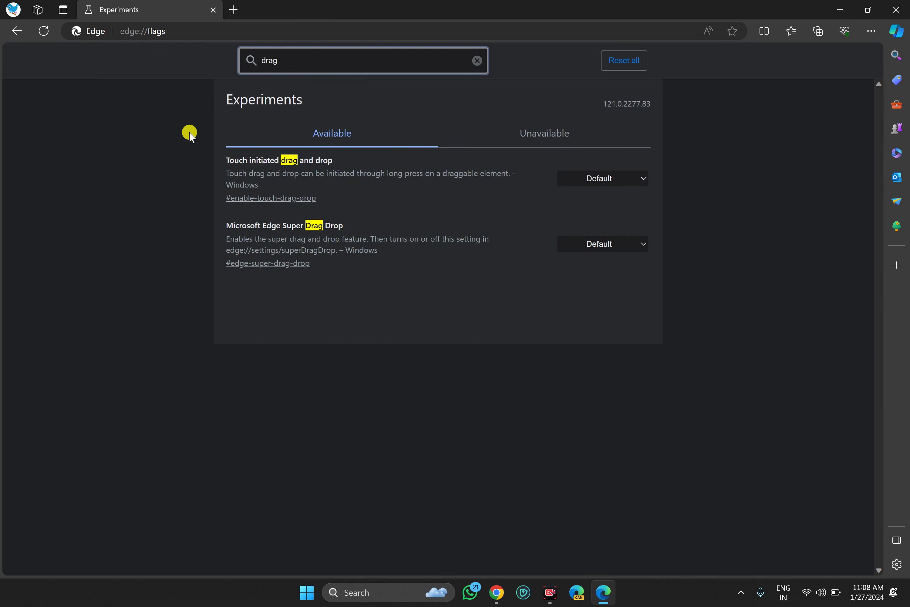
{"action": "type", "text": "drop"}
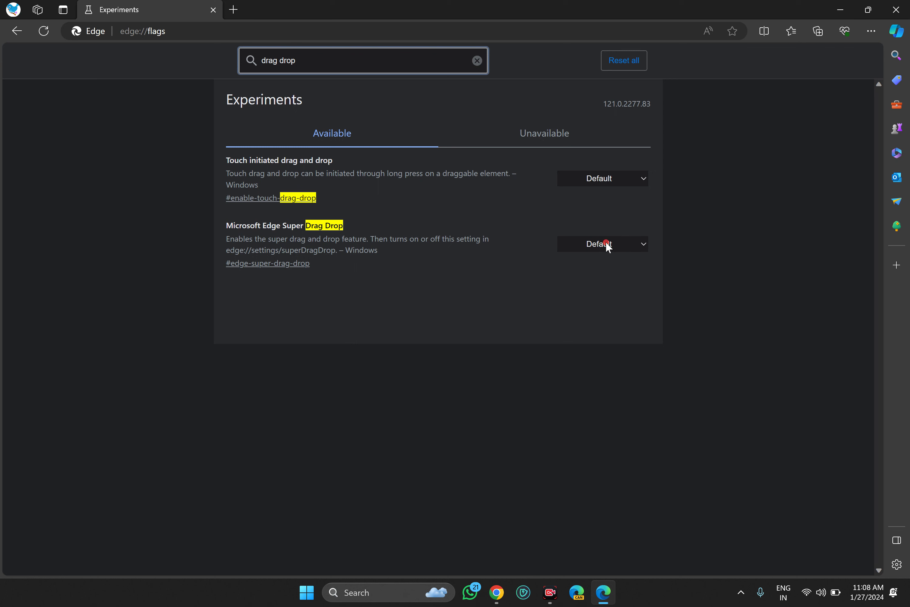
{"action": "left_click", "coordinate": [589, 245]}
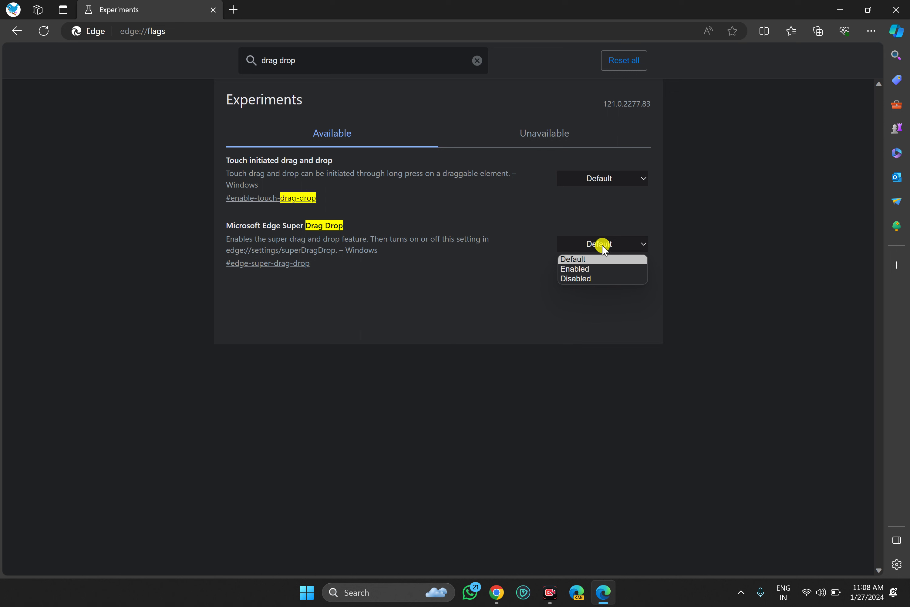
{"action": "key", "text": "Escape"}
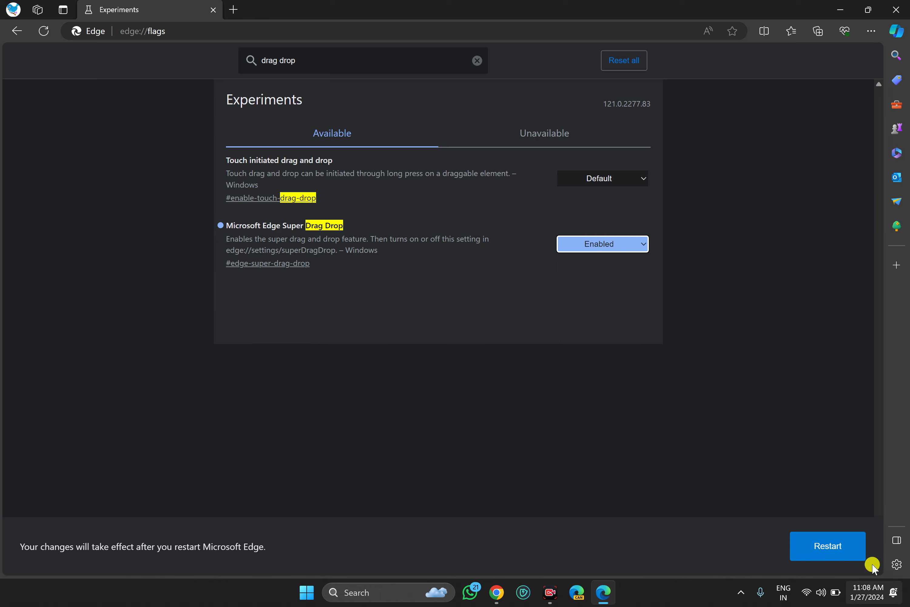
{"action": "left_click", "coordinate": [848, 543]}
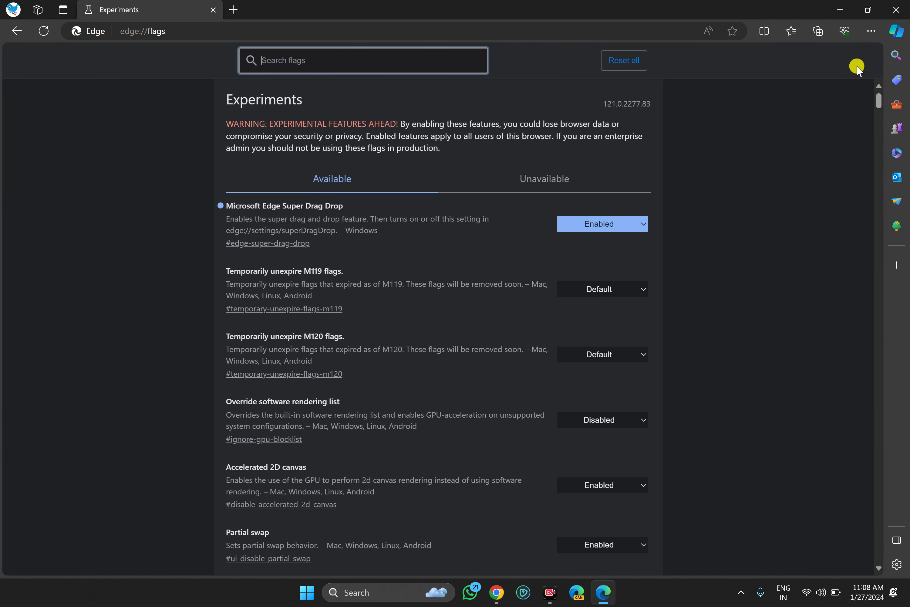
Turn on Enable Super Drag and Drop in the Appearance section of the browser settings.
{"action": "left_click", "coordinate": [871, 31]}
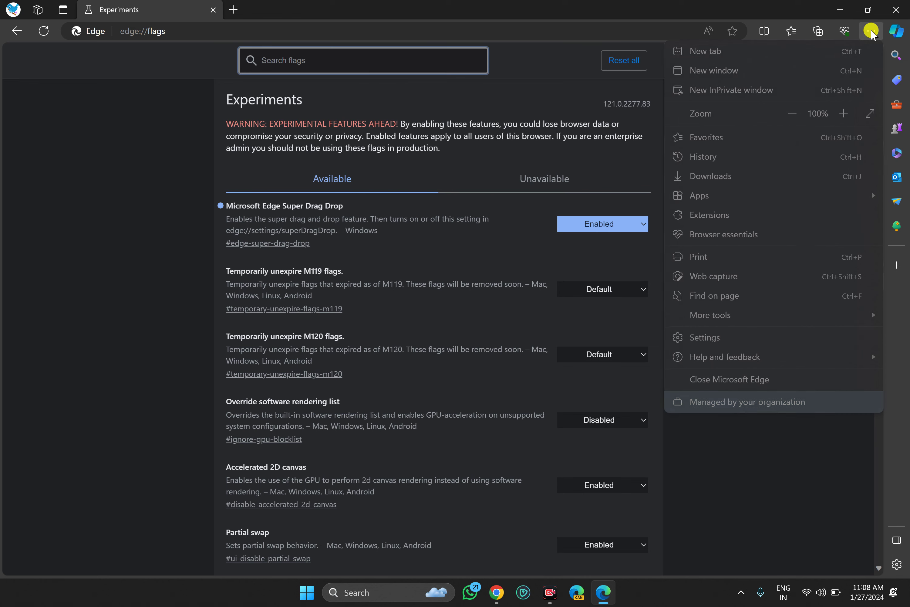
{"action": "left_click", "coordinate": [747, 341]}
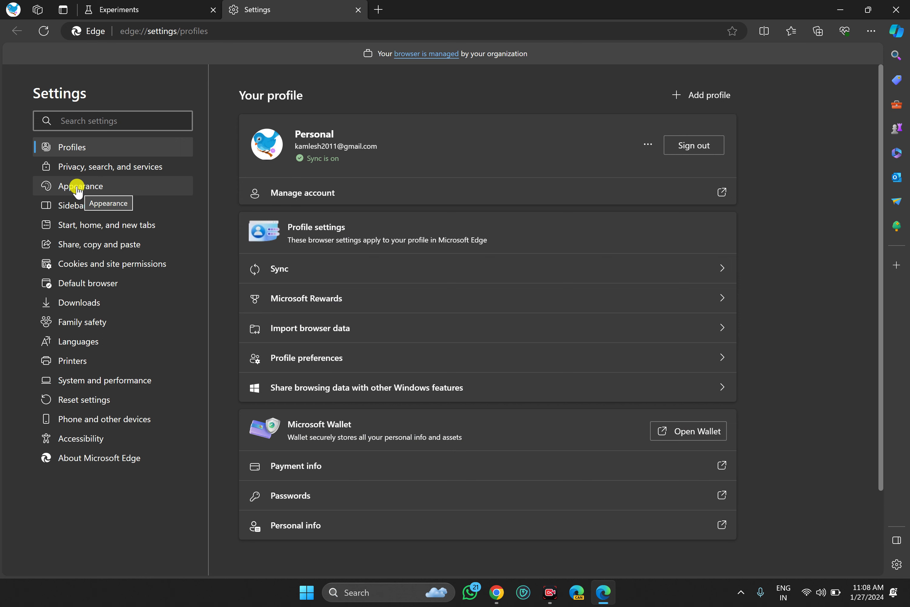
{"action": "left_click", "coordinate": [80, 187]}
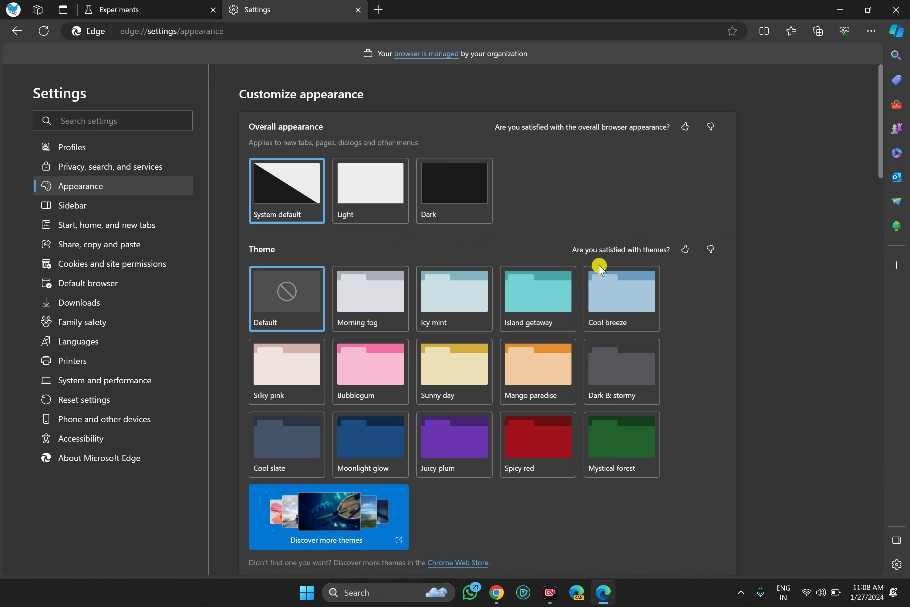
{"action": "scroll", "coordinate": [600, 270], "scroll_direction": "down", "scroll_amount": 15}
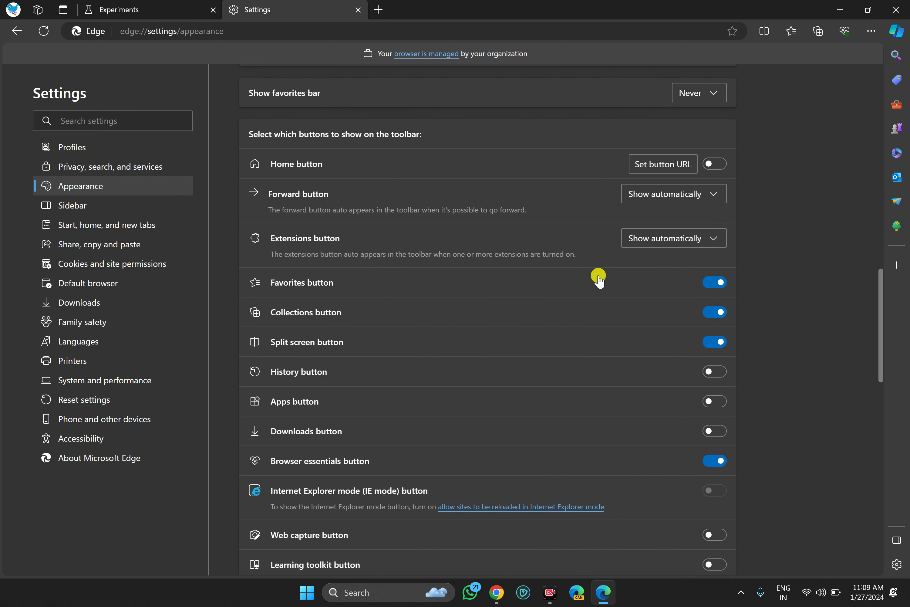
{"action": "scroll", "coordinate": [598, 279], "scroll_direction": "down", "scroll_amount": 12}
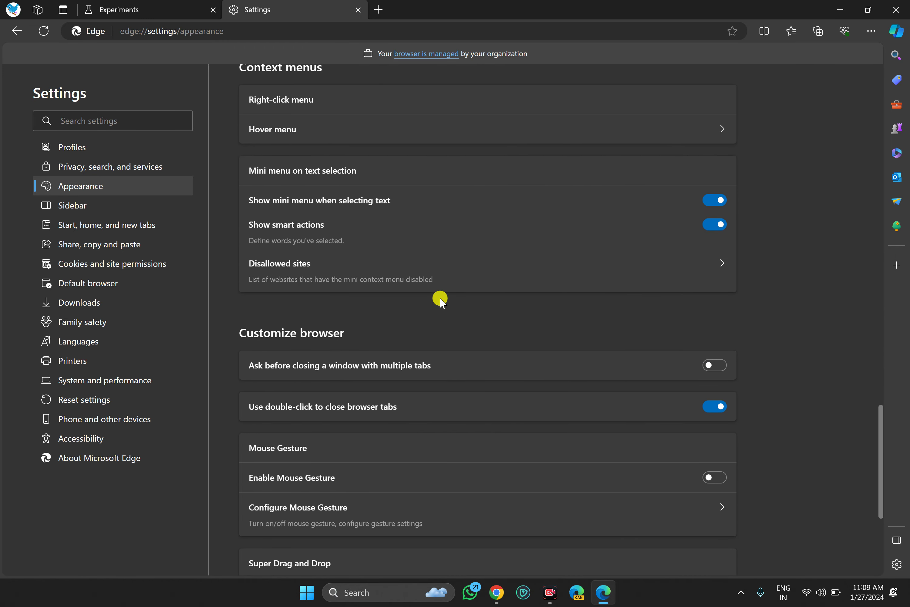
{"action": "scroll", "coordinate": [439, 298], "scroll_direction": "down", "scroll_amount": 6}
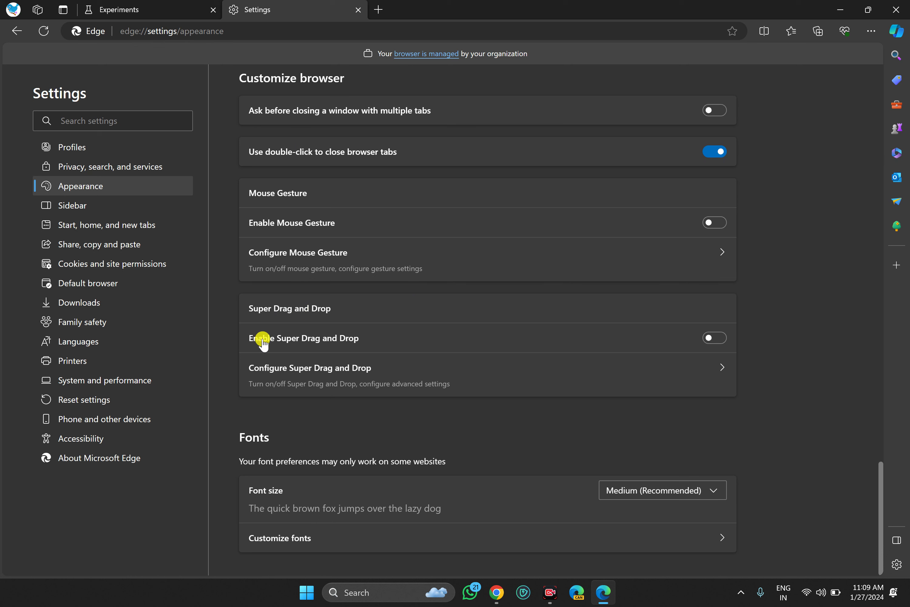
{"action": "left_click", "coordinate": [723, 338]}
Load gearupwindows.com and use Super Drag and Drop on the AnyMP4 DVD Creator headline link to open the article in a new tab.
{"action": "left_click", "coordinate": [321, 34]}
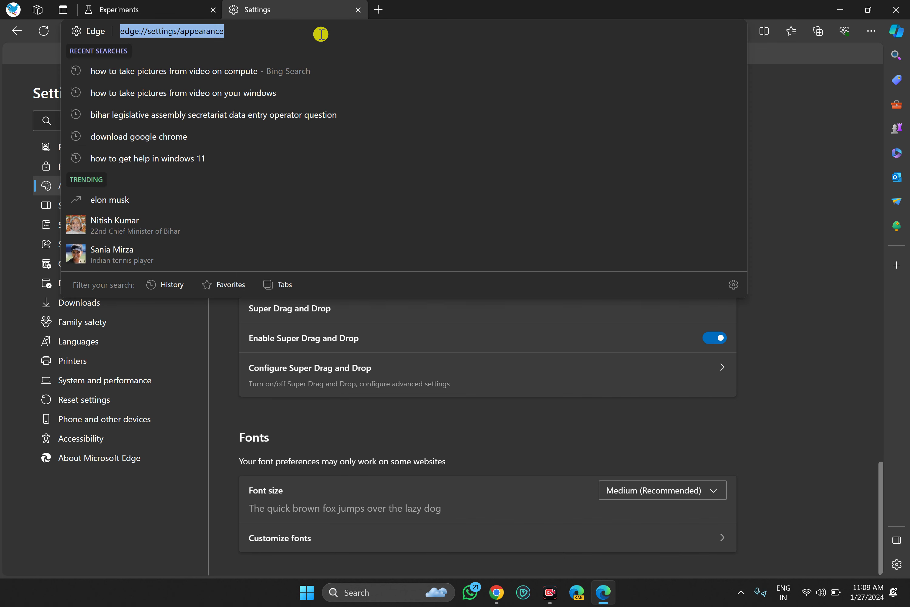
{"action": "type", "text": "ge"}
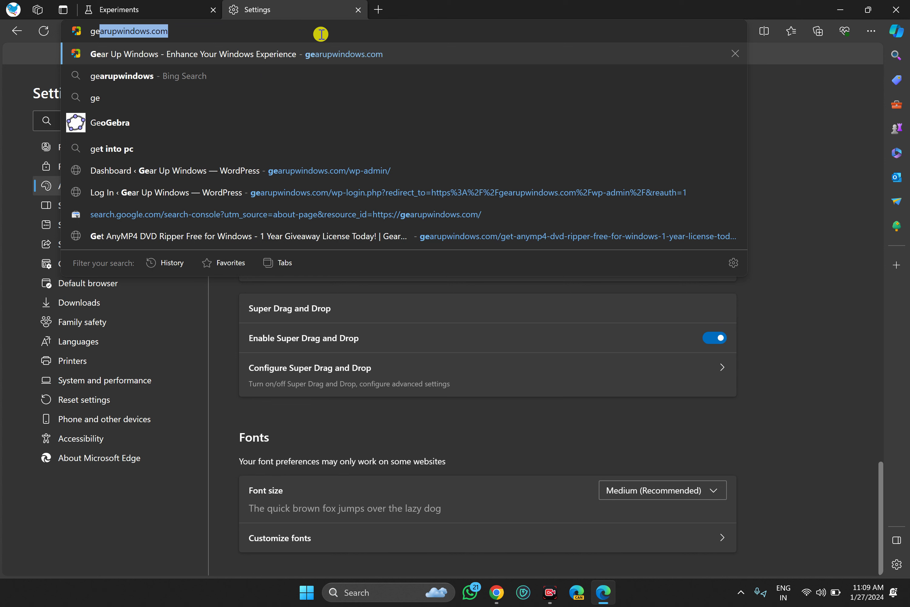
{"action": "key", "text": "Return"}
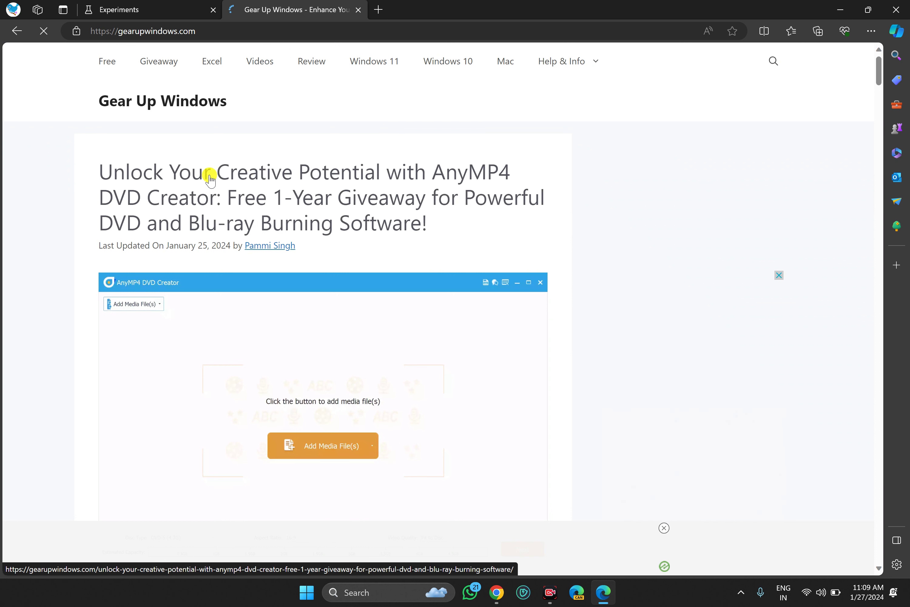
{"action": "left_click_drag", "start_coordinate": [250, 177], "coordinate": [61, 162]}
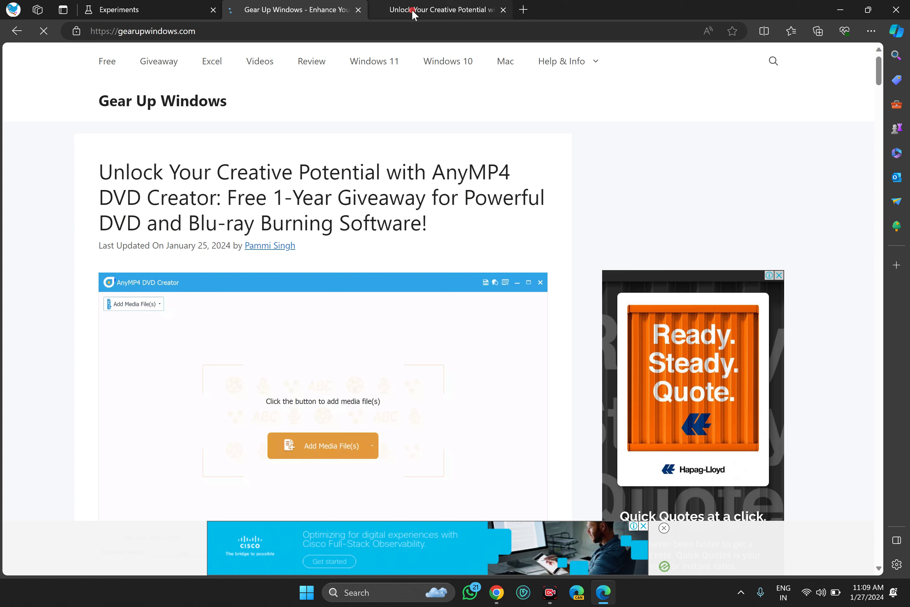
{"action": "left_click", "coordinate": [413, 12]}
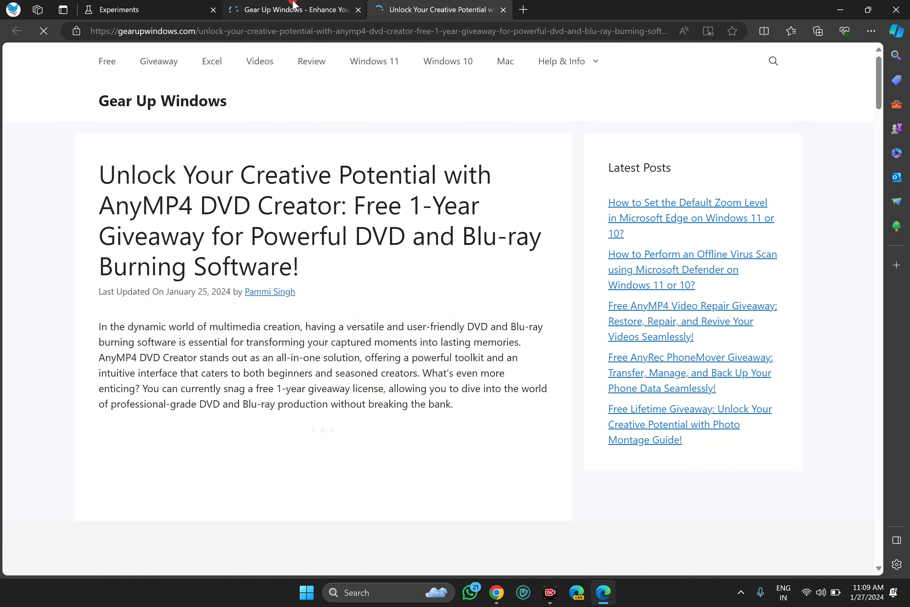
{"action": "left_click", "coordinate": [294, 9]}
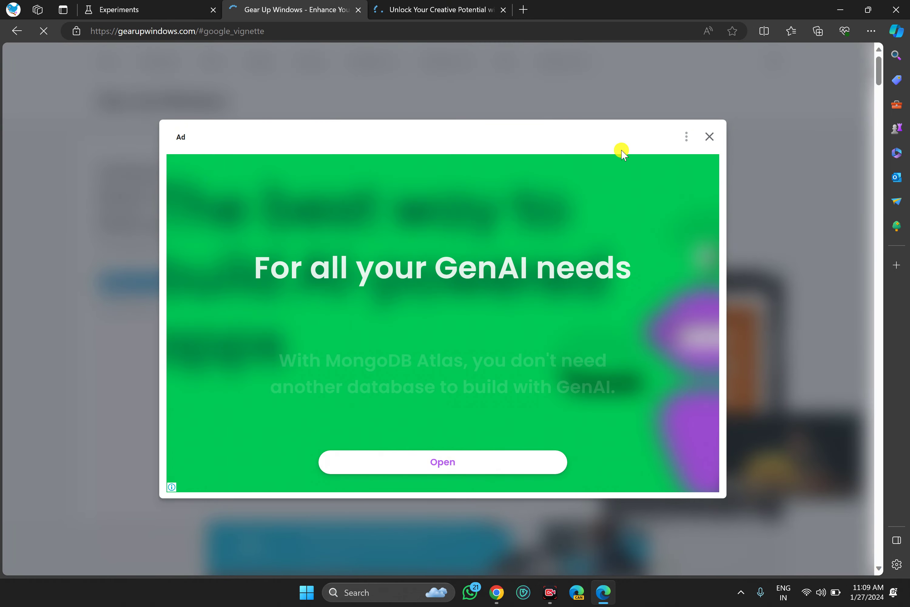
{"action": "left_click", "coordinate": [712, 137]}
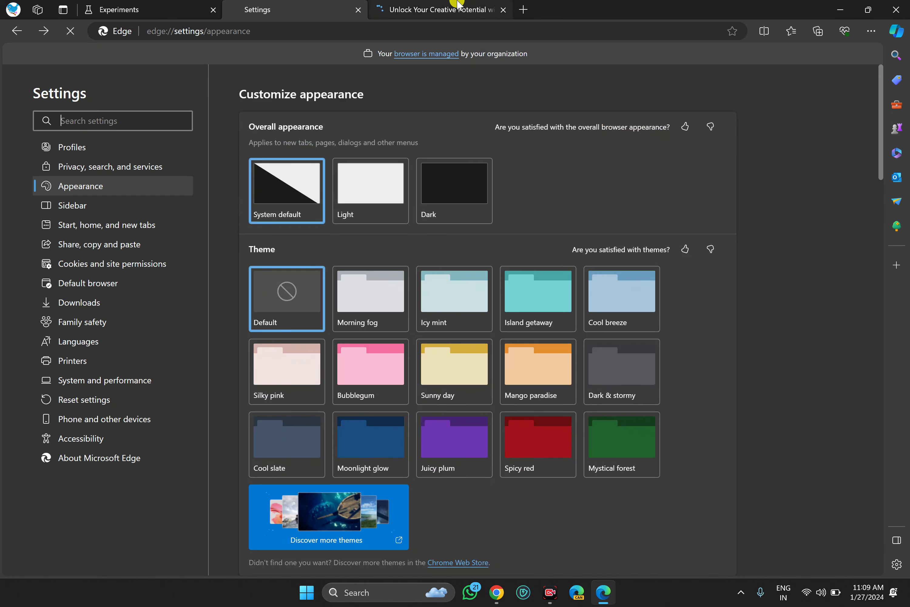
In the article tab, use Super Drag and Drop on the title words "Unlock Your Creative Potential" to search them in a new tab.
{"action": "left_click", "coordinate": [458, 7]}
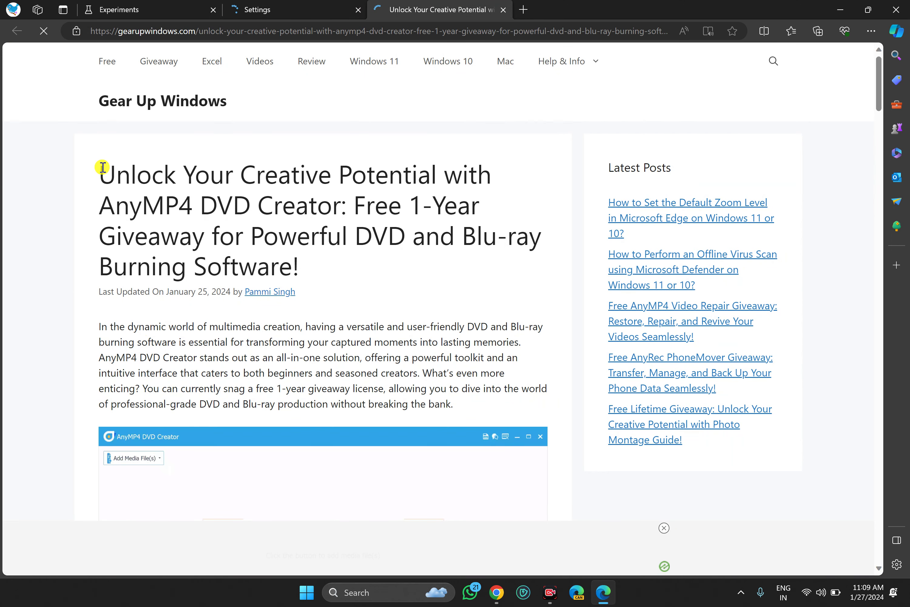
{"action": "left_click_drag", "start_coordinate": [101, 167], "coordinate": [436, 173]}
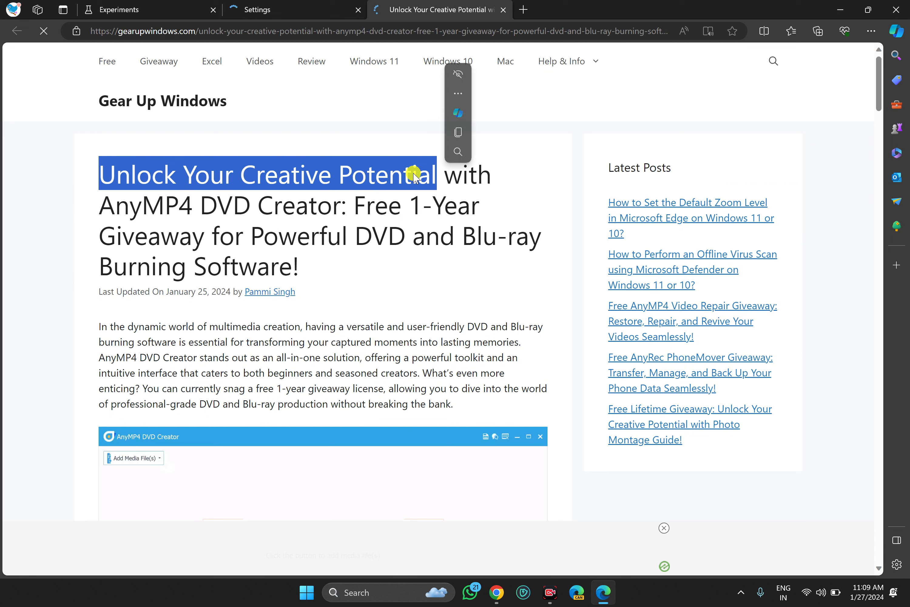
{"action": "left_click_drag", "start_coordinate": [415, 174], "coordinate": [463, 122]}
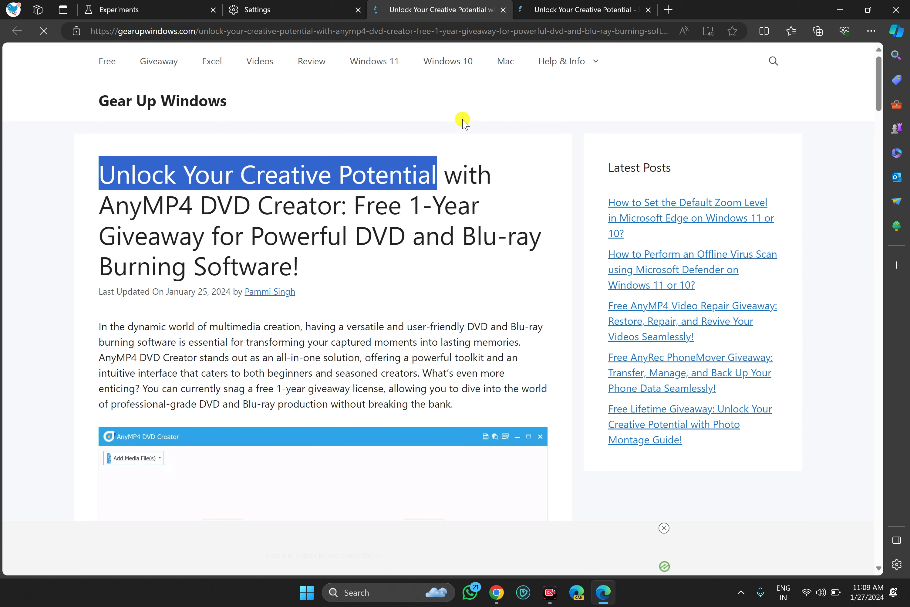
{"action": "left_click", "coordinate": [585, 6]}
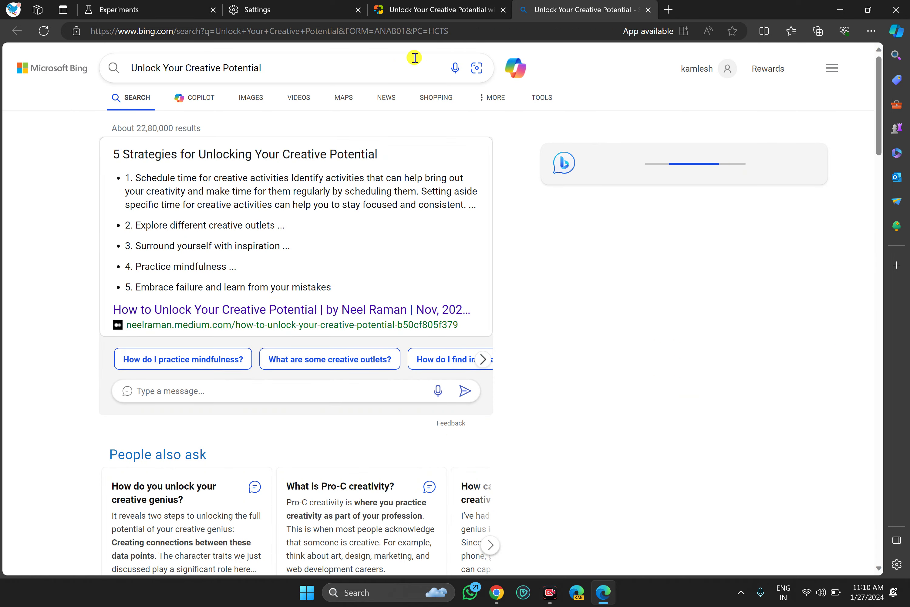